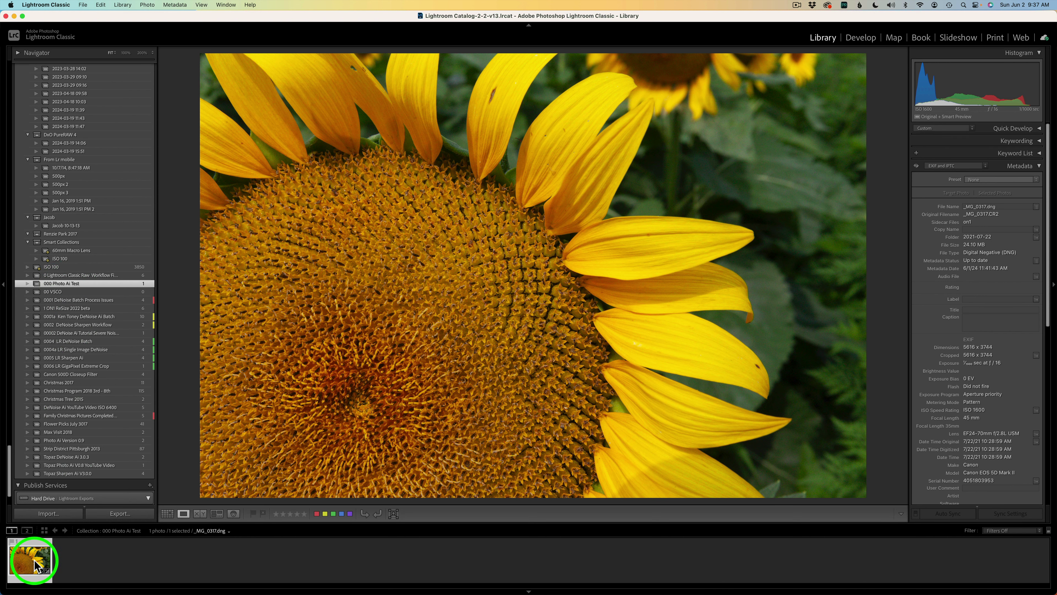
Step: Send the sunflower DNG to Topaz Photo AI using Plug-in Extras > Process with Topaz Photo AI
mouse_move(36, 565)
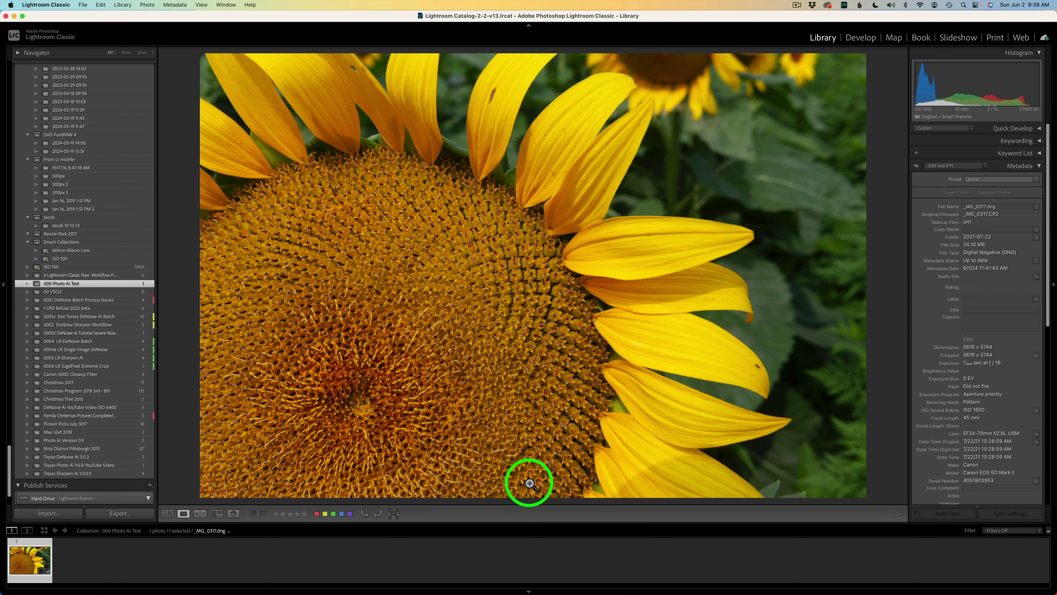
click(83, 6)
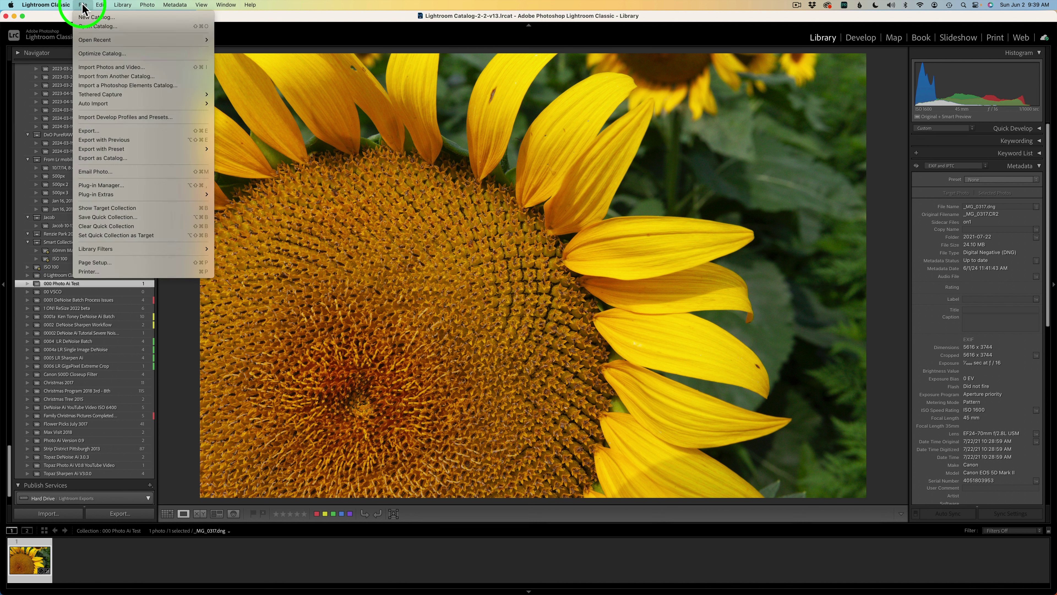
mouse_move(130, 194)
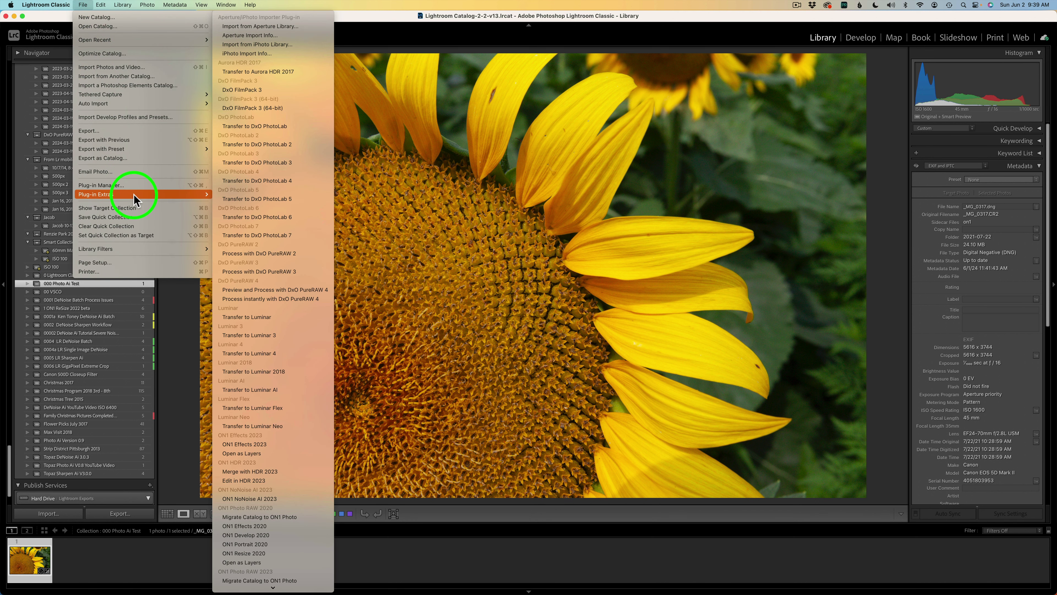
scroll(294, 586, down, 3)
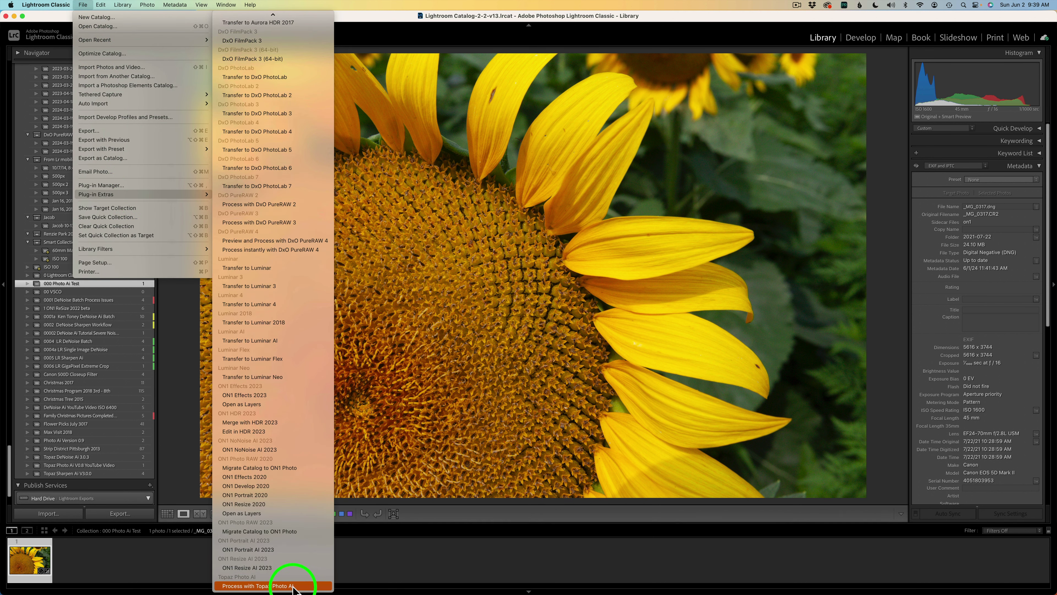
click(290, 587)
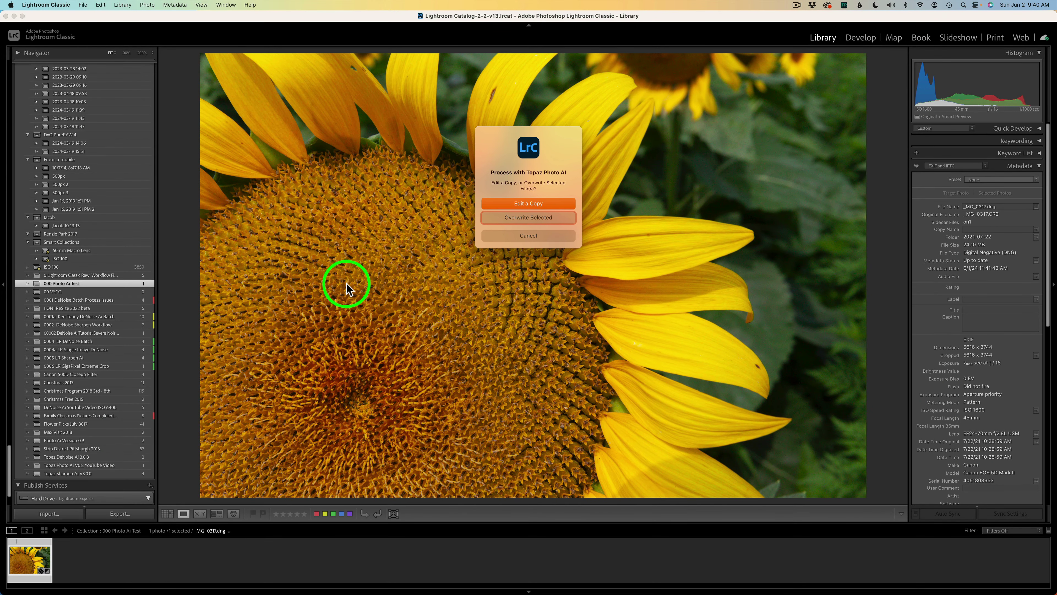
Step: Choose to edit a copy of the DNG and remove the Sharpen enhancement
click(538, 204)
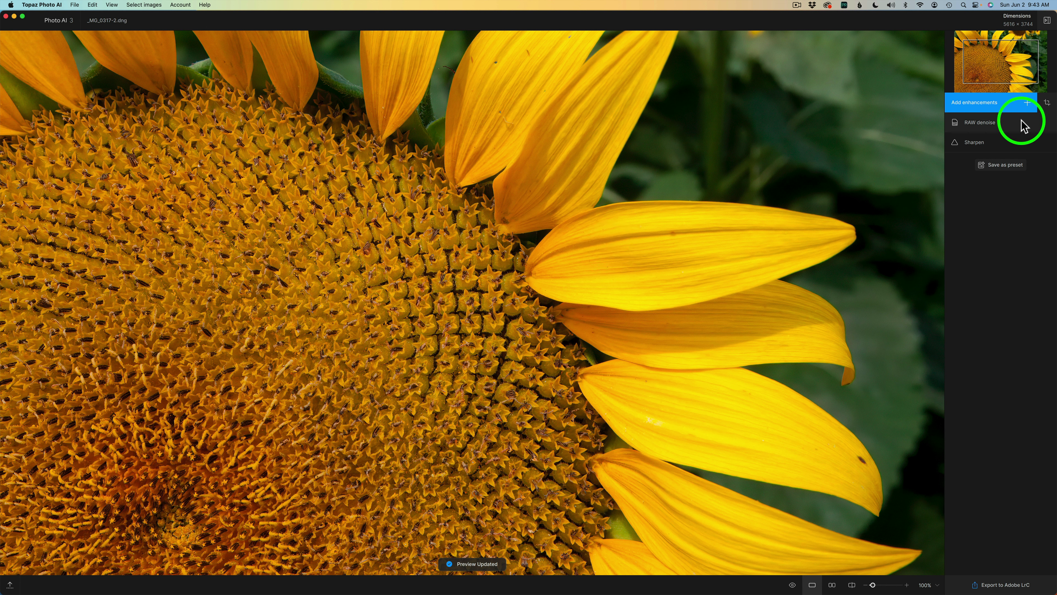
mouse_move(1026, 146)
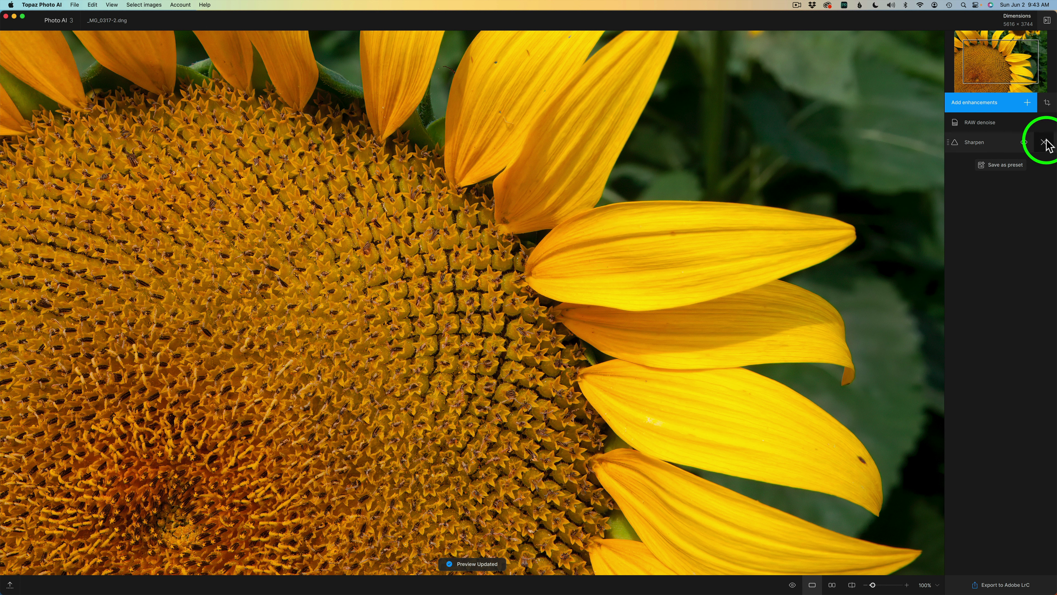
click(1044, 142)
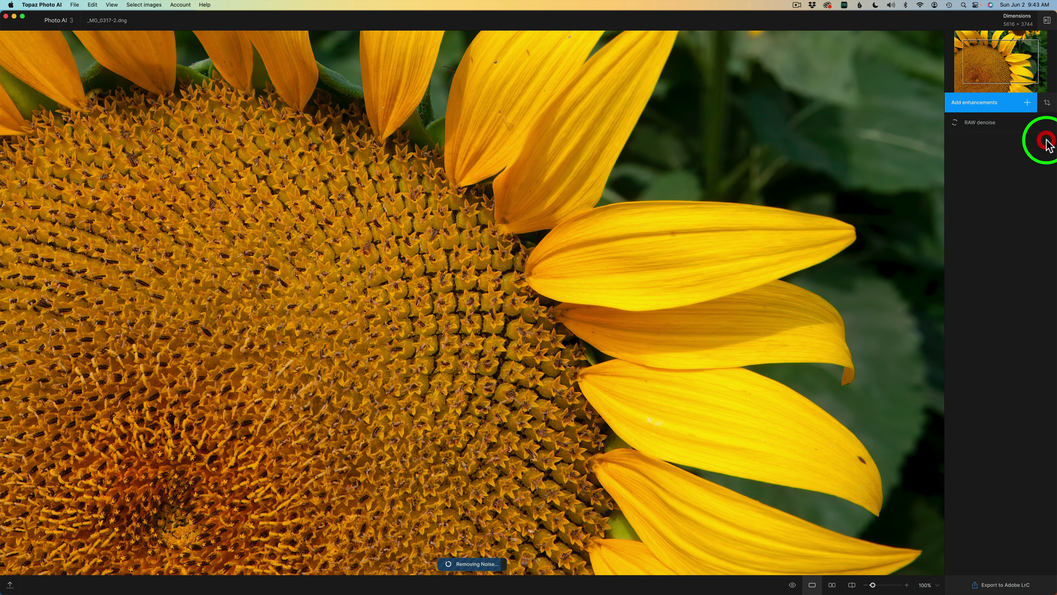
Step: Set RAW denoise Minor Deblur to 67 and Strength to 39
click(998, 130)
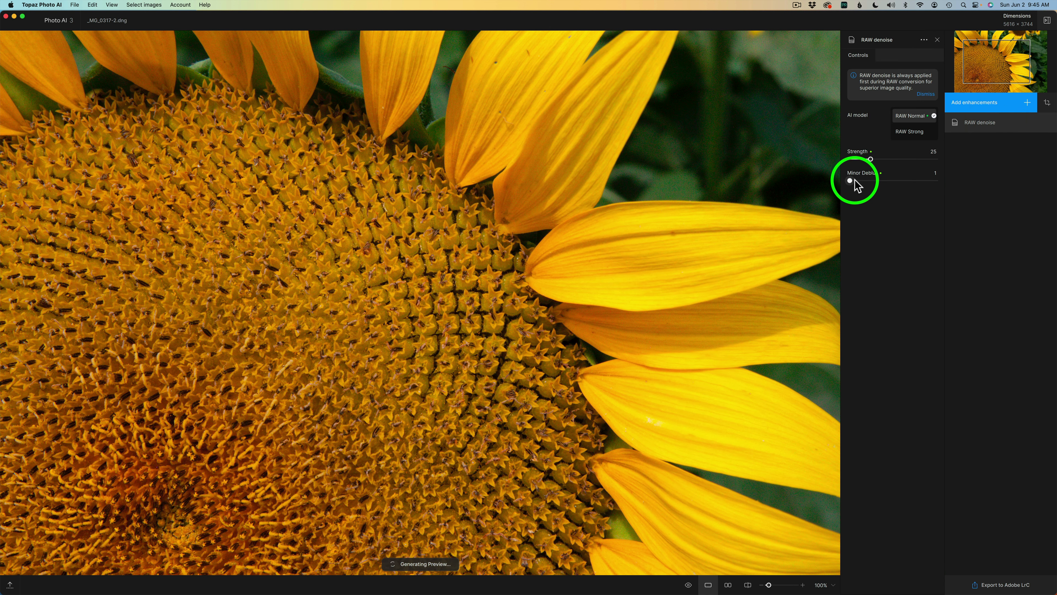
drag(850, 181, 907, 182)
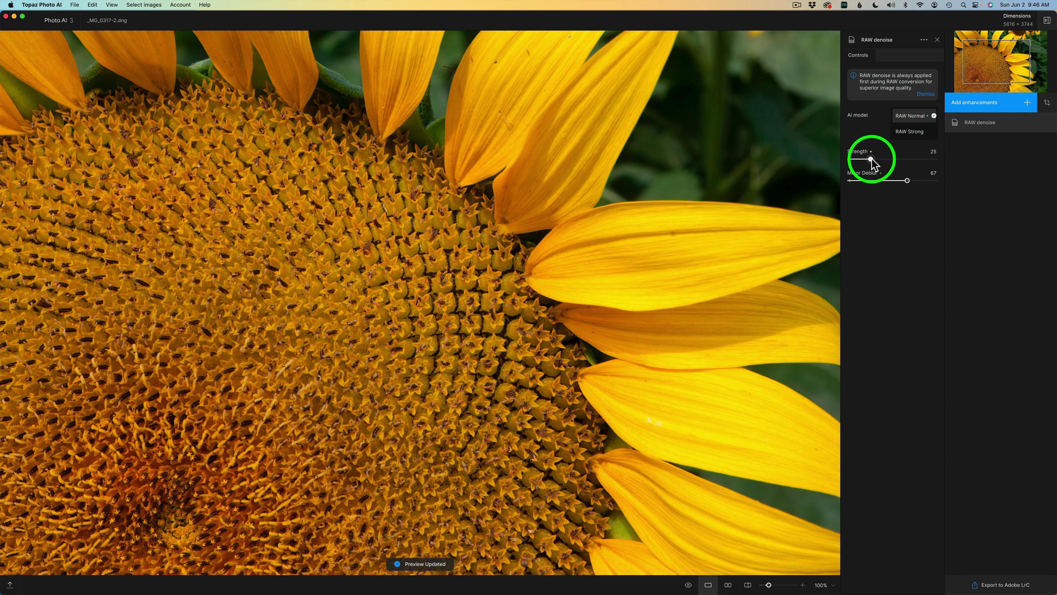
drag(872, 158, 883, 159)
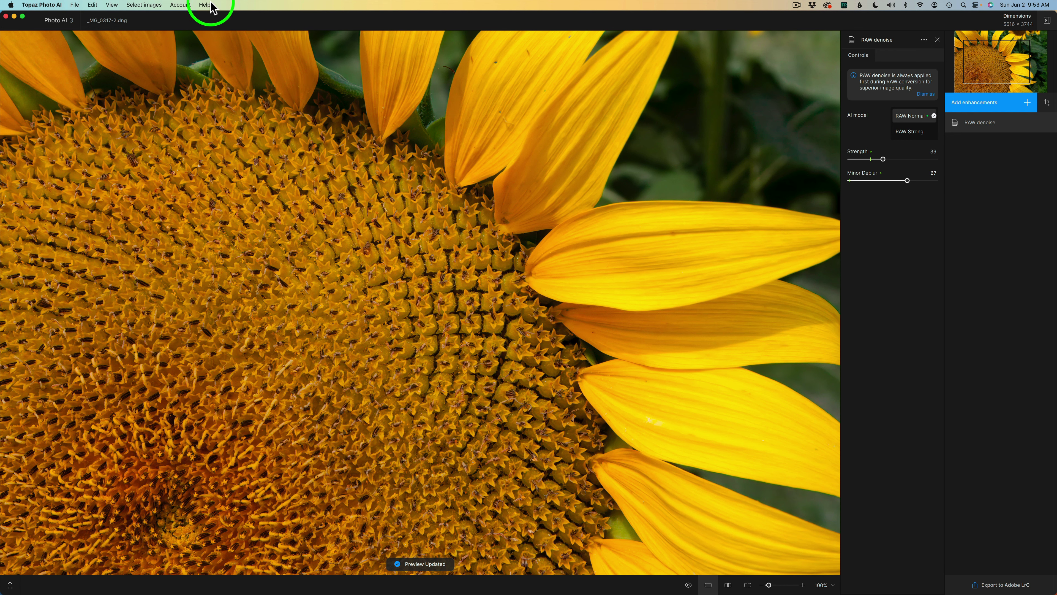
Step: Read the Topaz Photo AI v3.0.3 release notes in Safari, then return to Photo AI
click(210, 5)
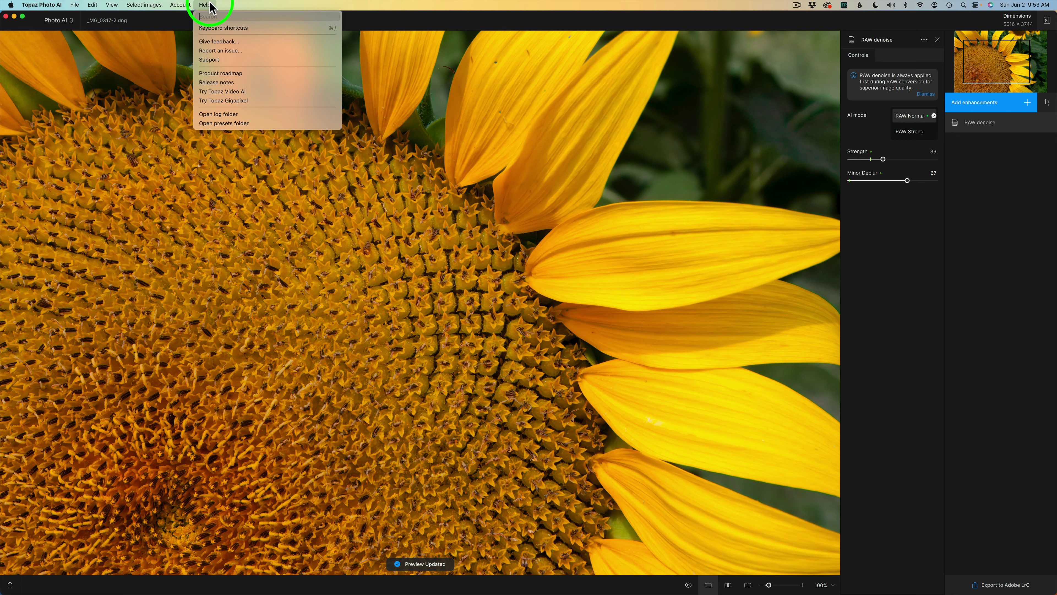
click(232, 82)
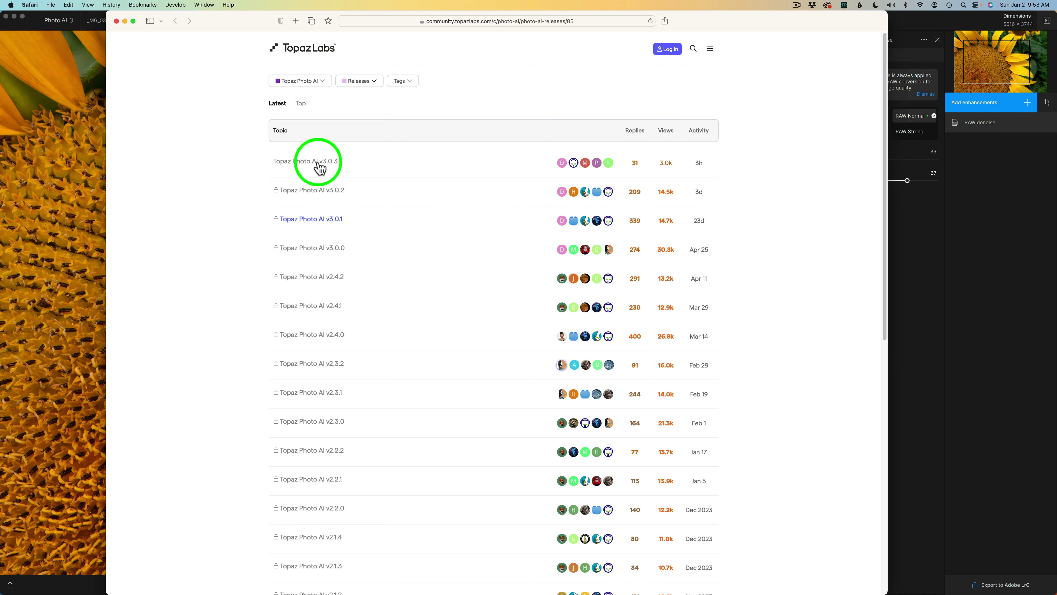
click(321, 165)
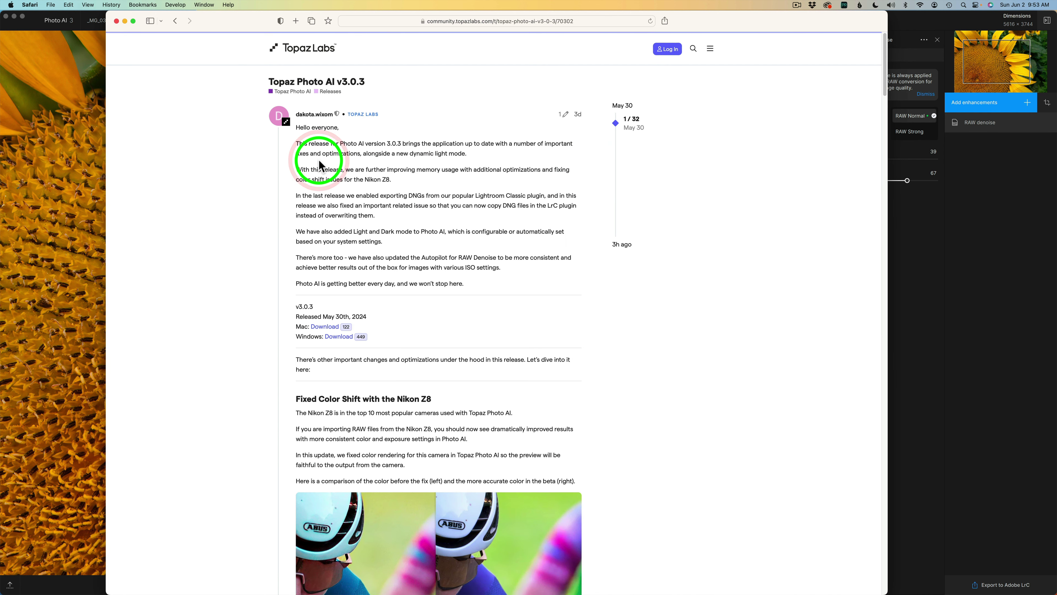
scroll(358, 175, down, 2)
scroll(357, 175, down, 12)
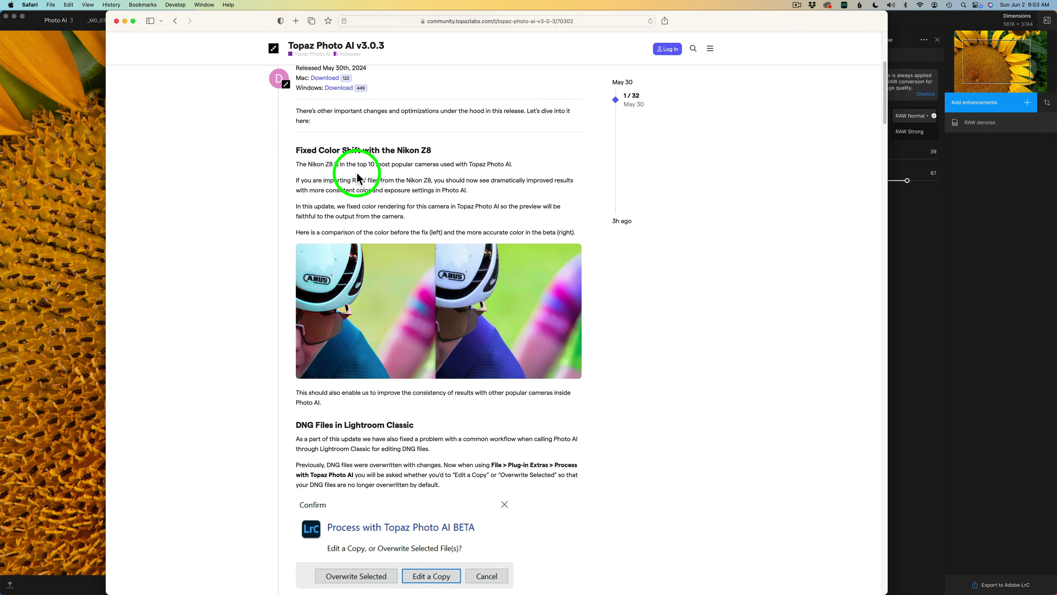
scroll(357, 173, down, 15)
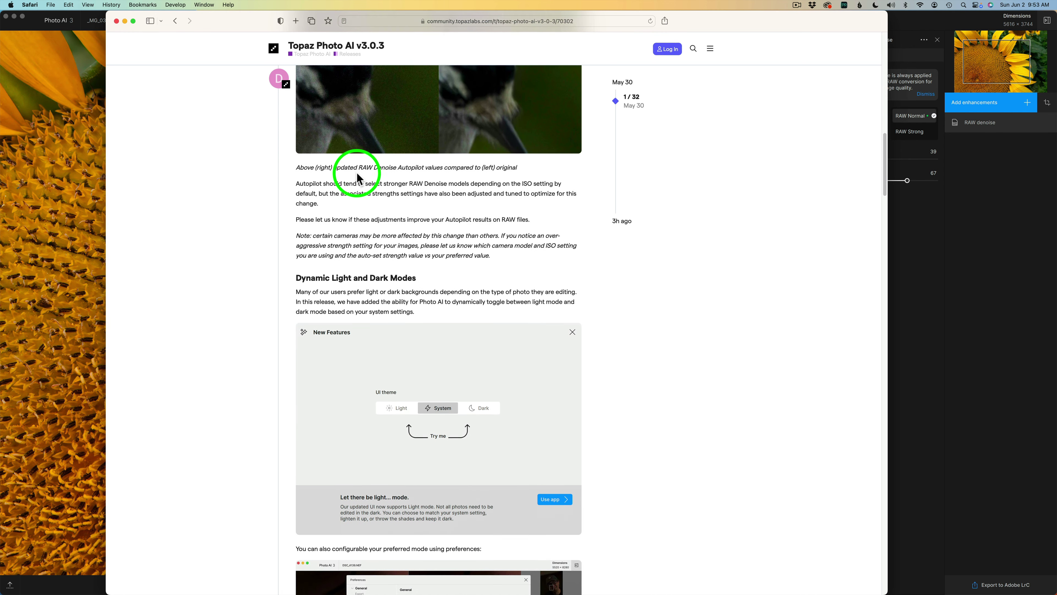
scroll(358, 177, down, 6)
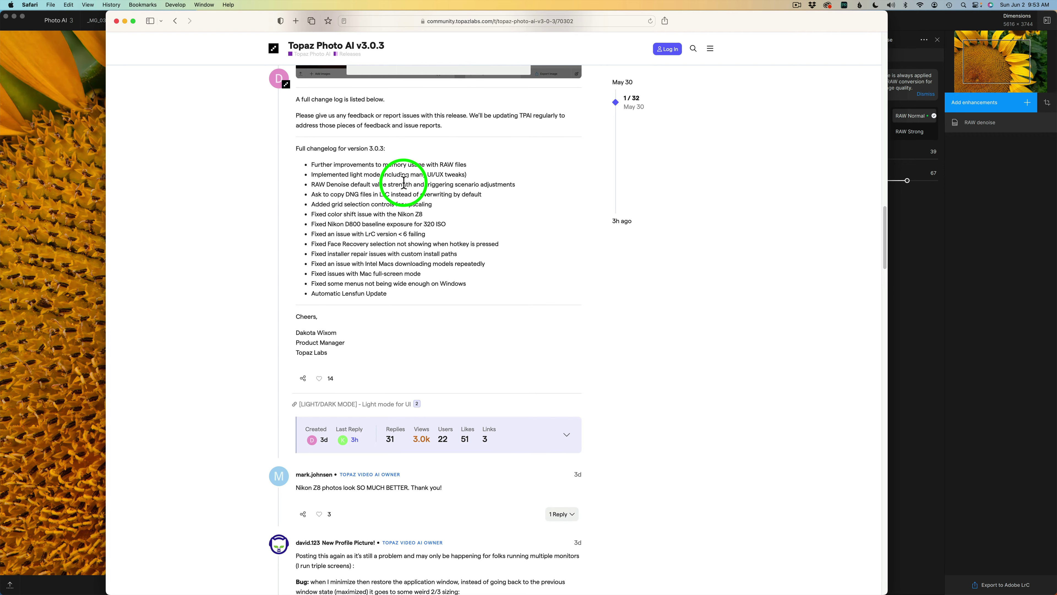
click(30, 4)
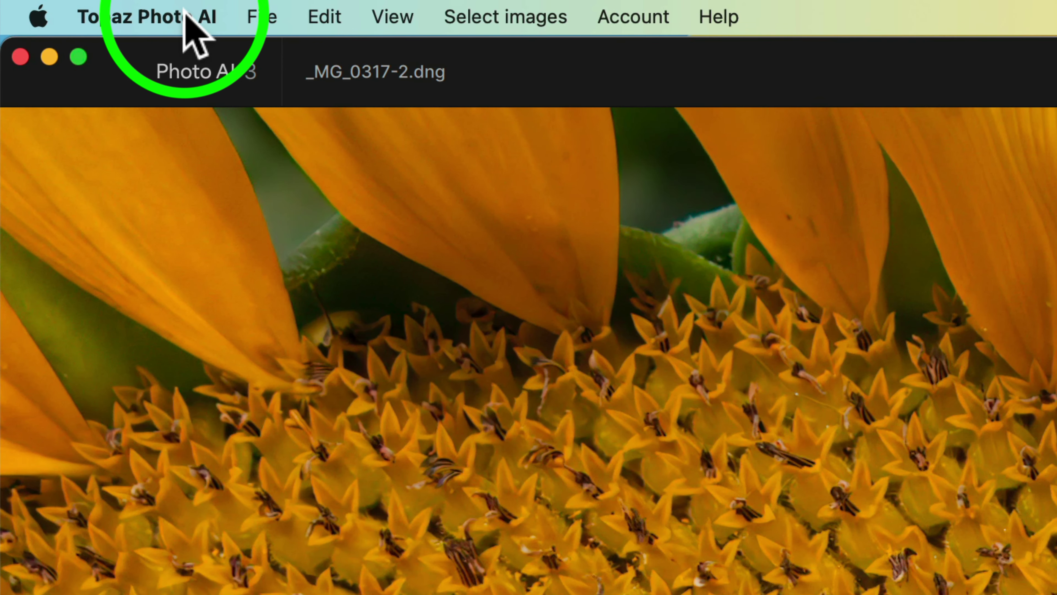
Step: Change the Color Scheme preference from Dark to Light and apply it
click(185, 13)
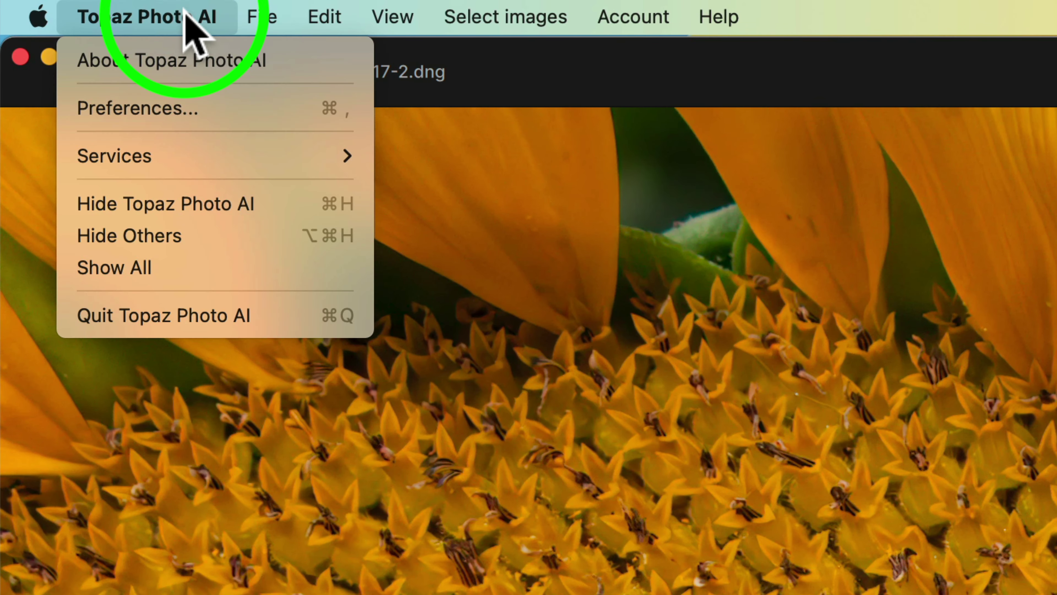
click(194, 109)
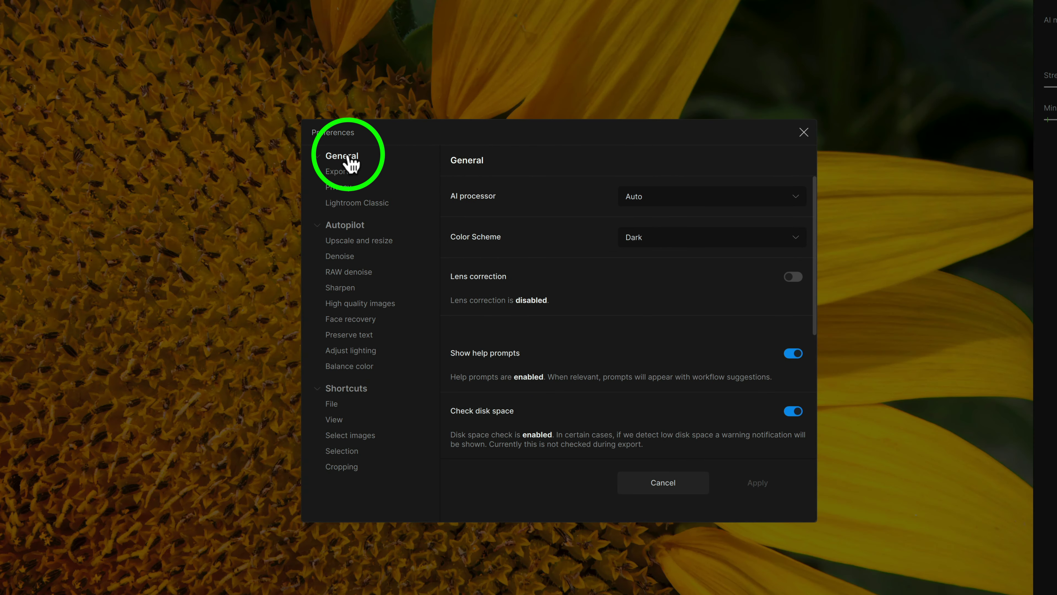
click(348, 156)
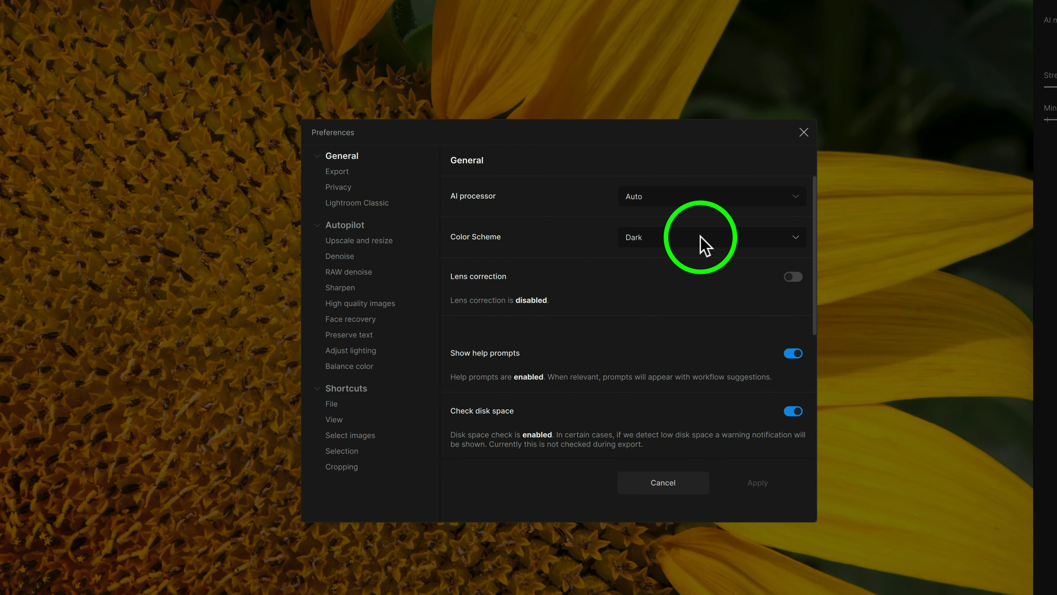
click(796, 239)
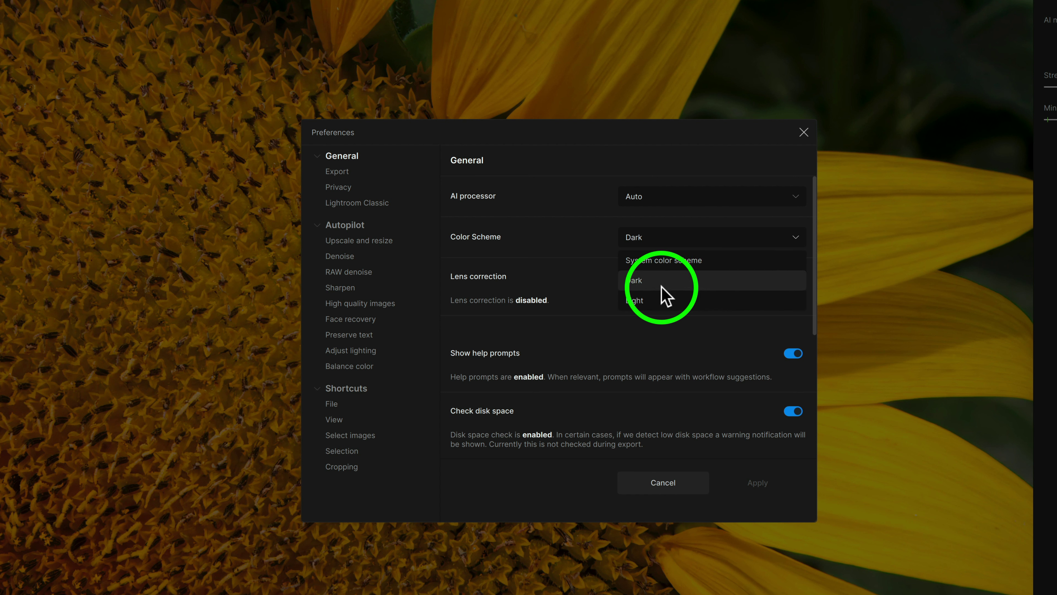
click(657, 303)
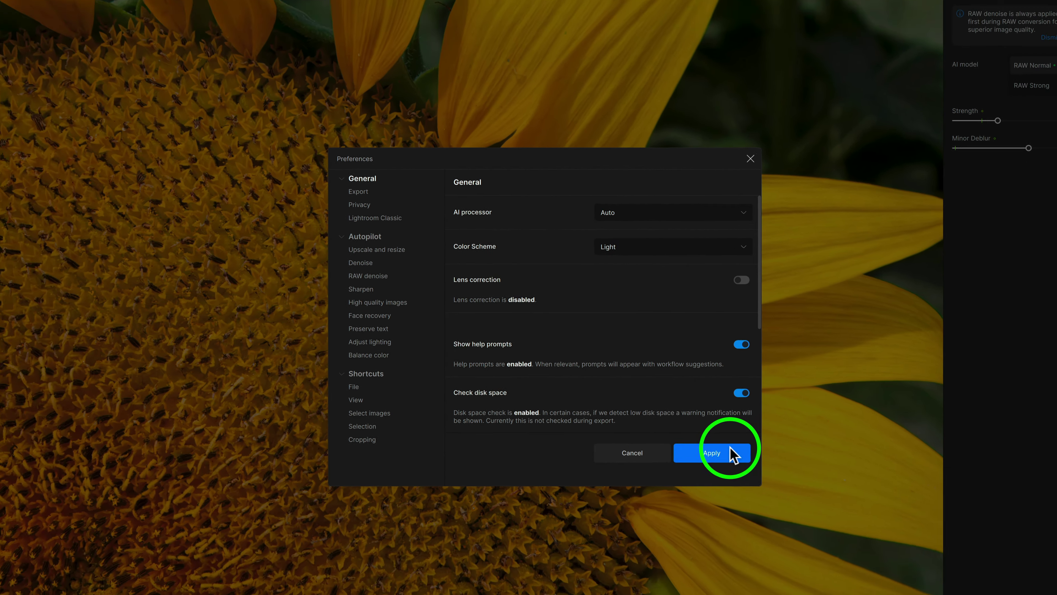
click(783, 483)
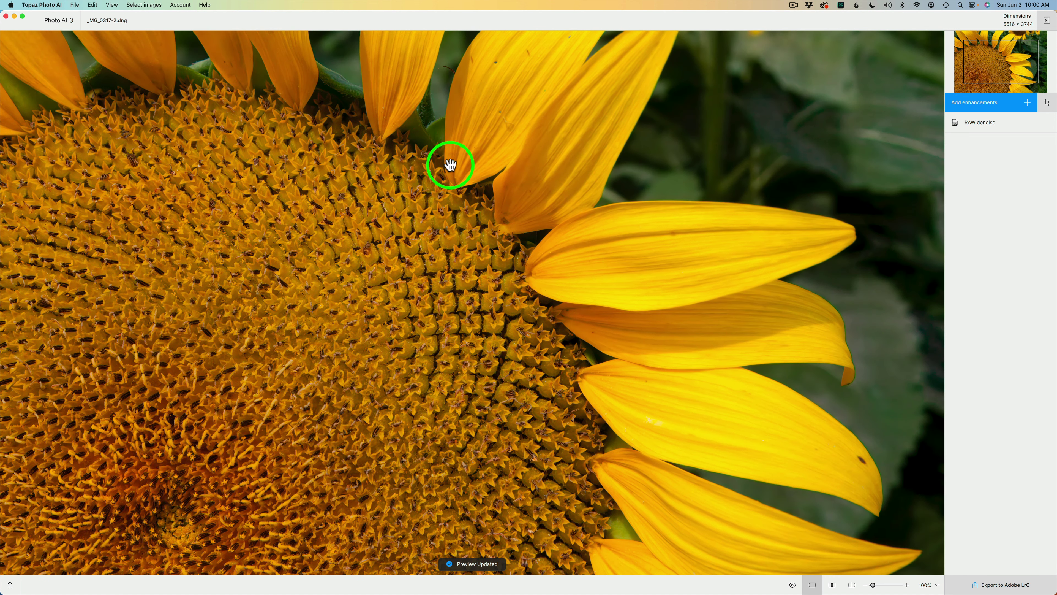
Step: Set the Color Scheme preference back to Dark and apply it
click(45, 5)
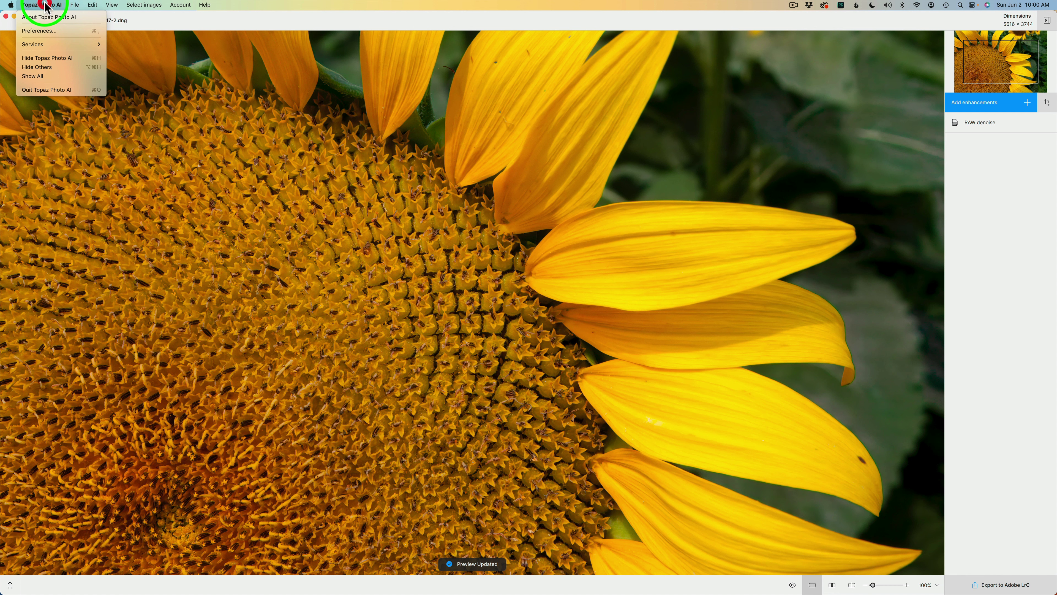
click(48, 32)
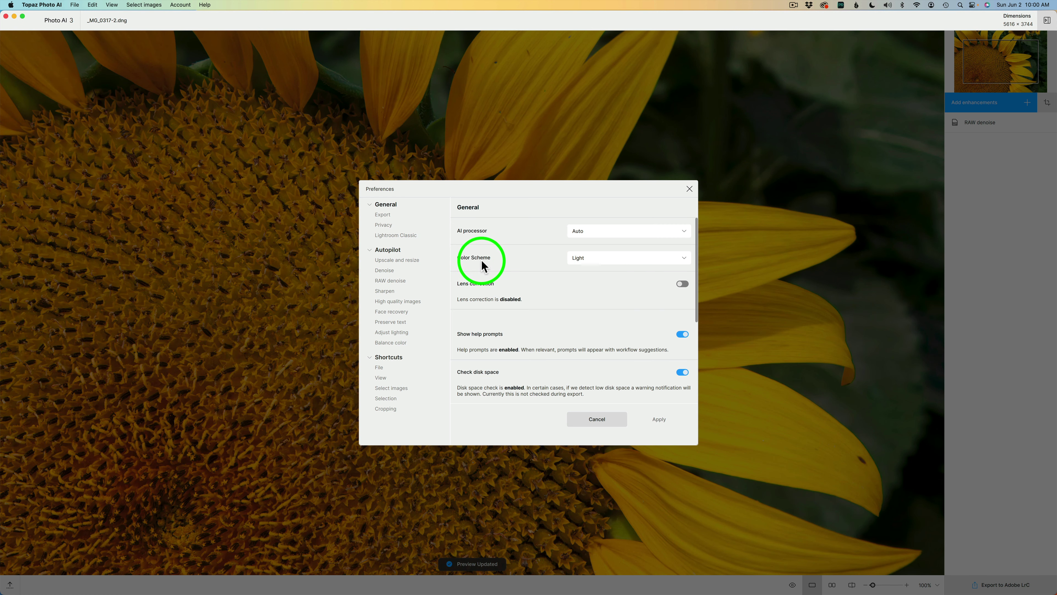
click(684, 261)
click(611, 279)
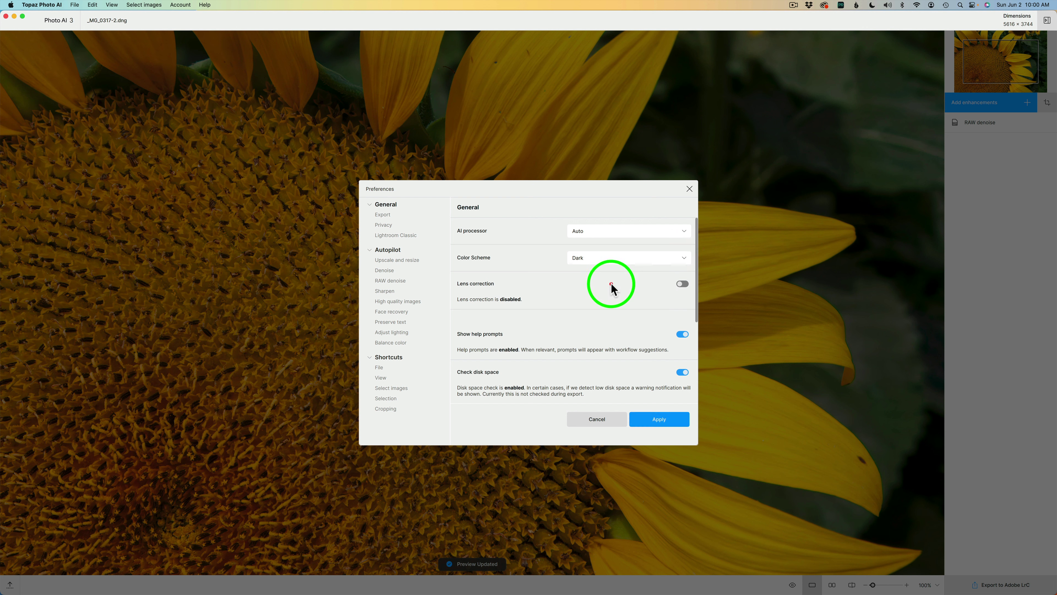
click(680, 418)
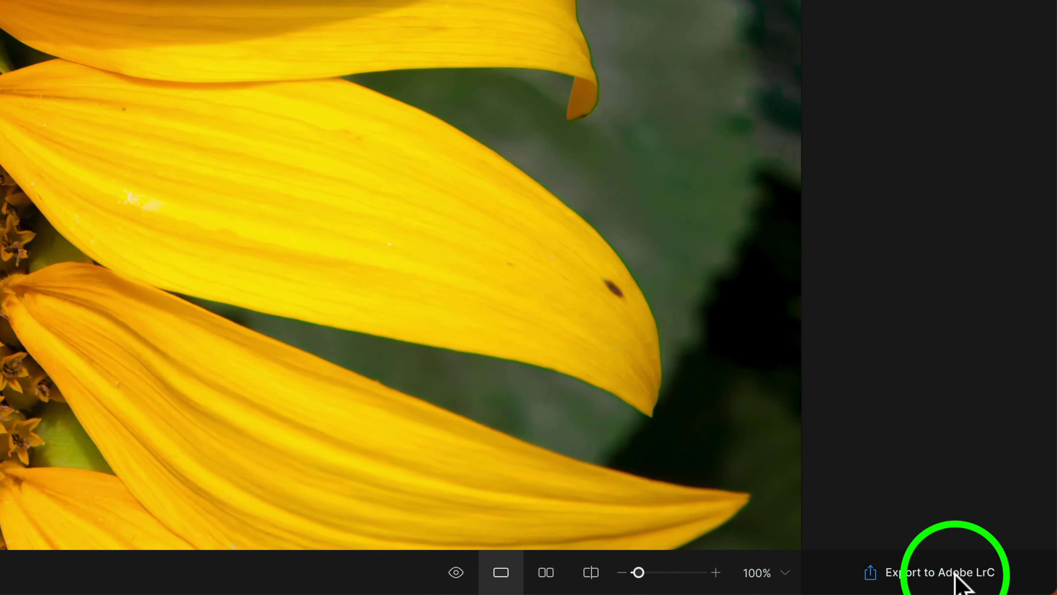
Step: Export the denoised _MG_0317-2.dng back to Lightroom Classic
click(936, 569)
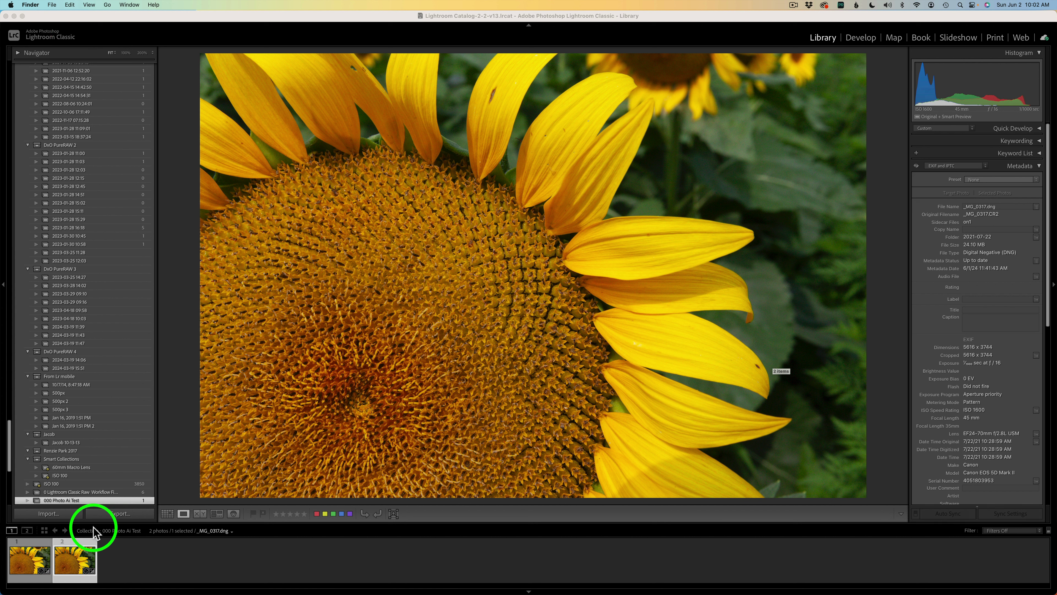
Step: Select the _MG_0317-2.dng copy and zoom it to 200% to inspect petal detail
click(34, 560)
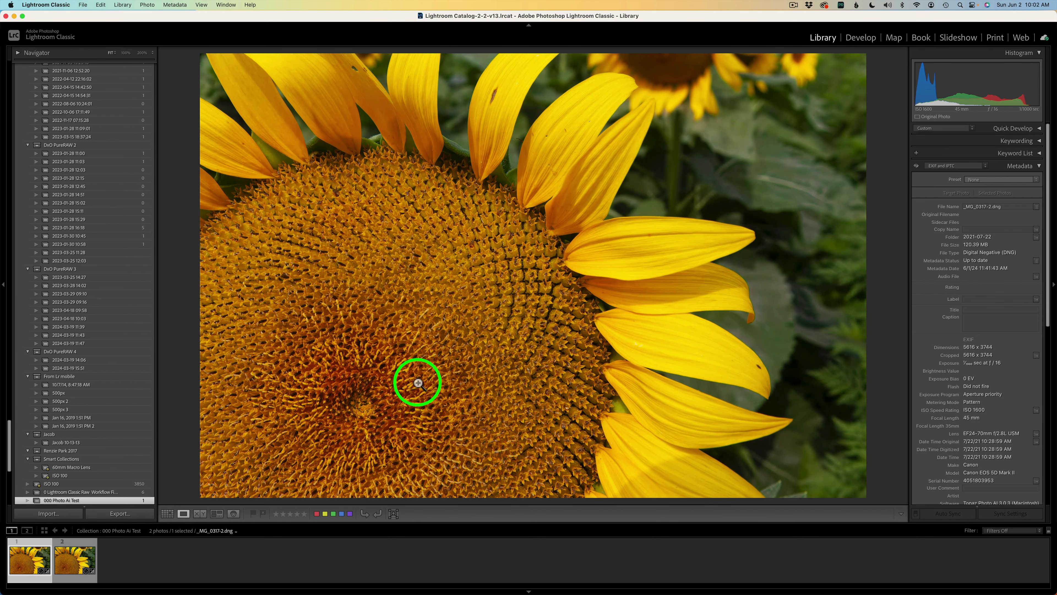
click(637, 212)
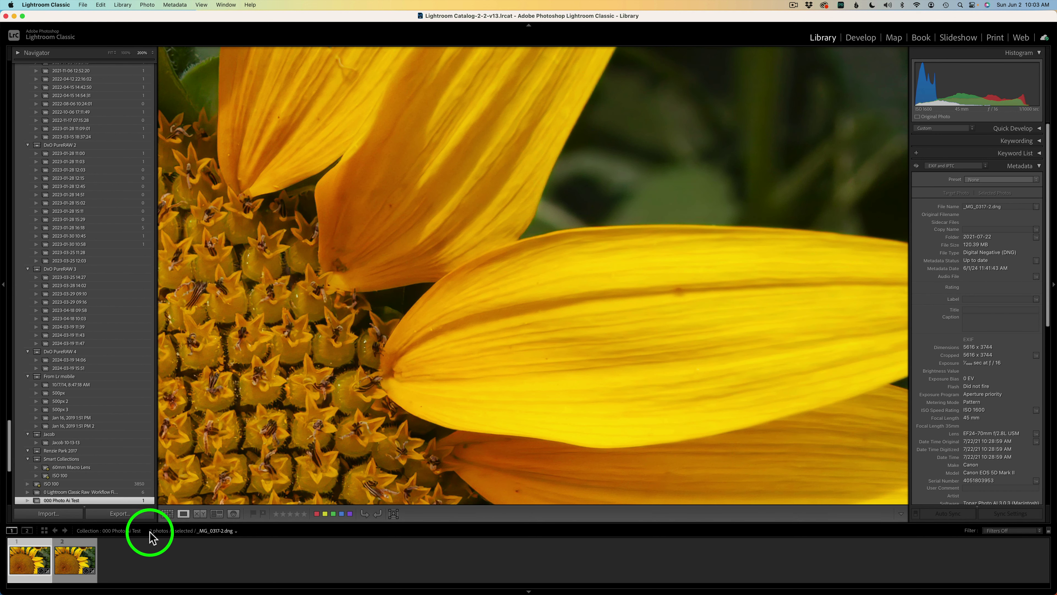
click(82, 558)
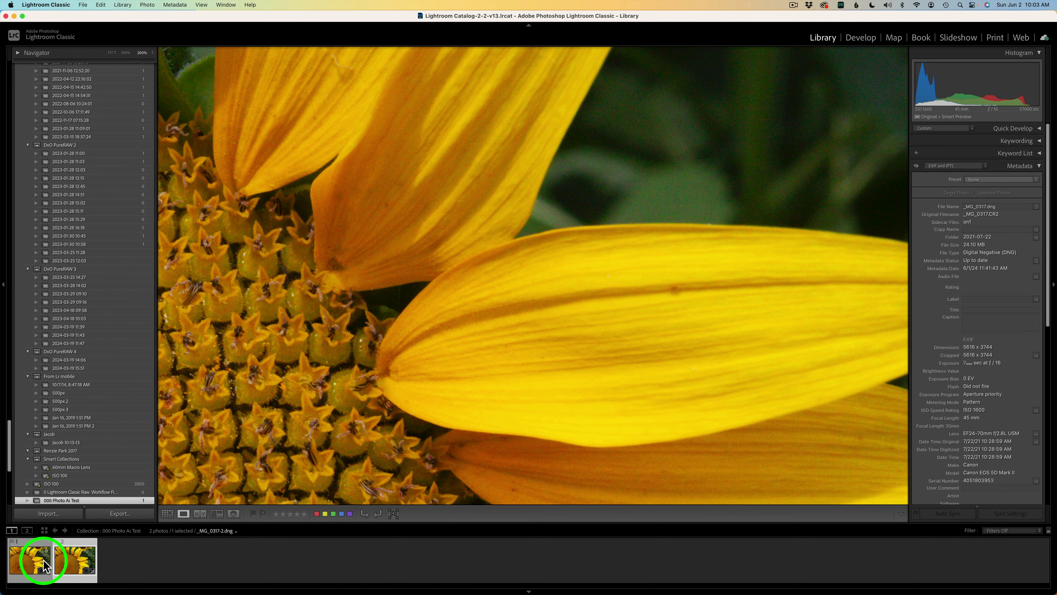
click(31, 555)
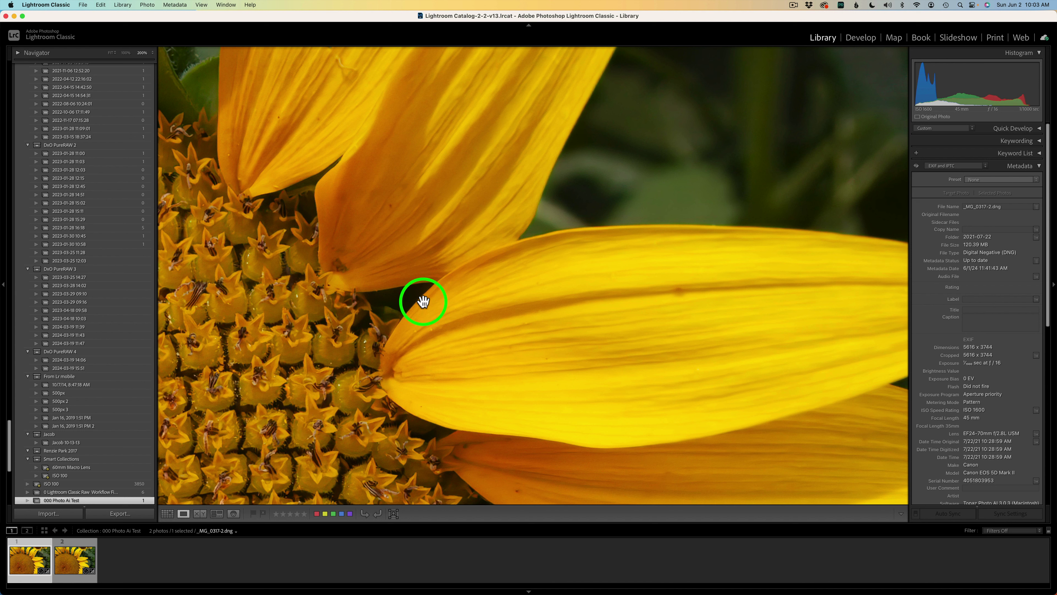